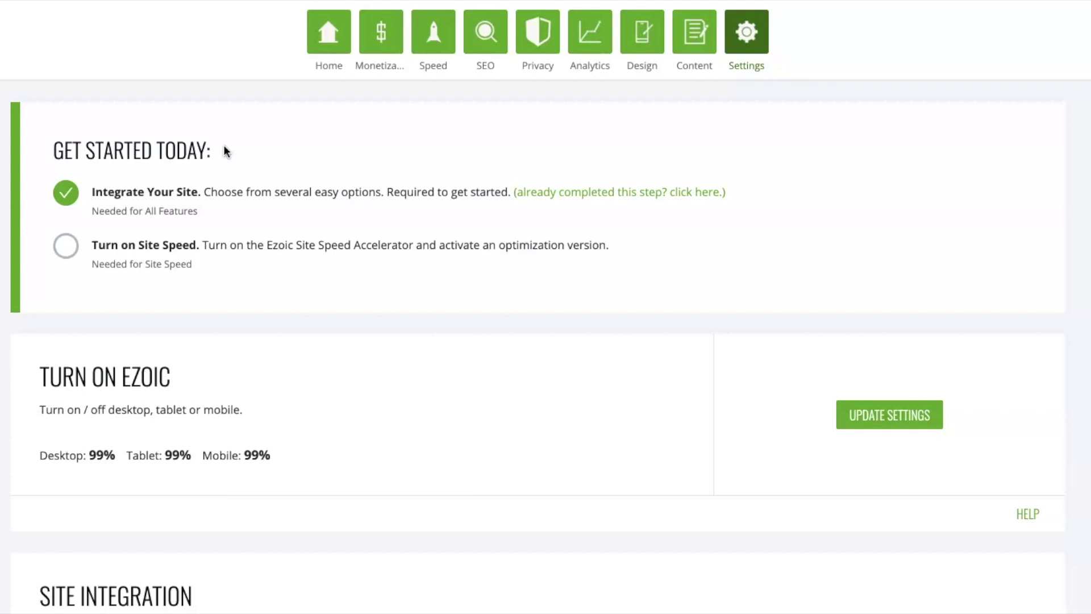
scroll(226, 150, down, 15)
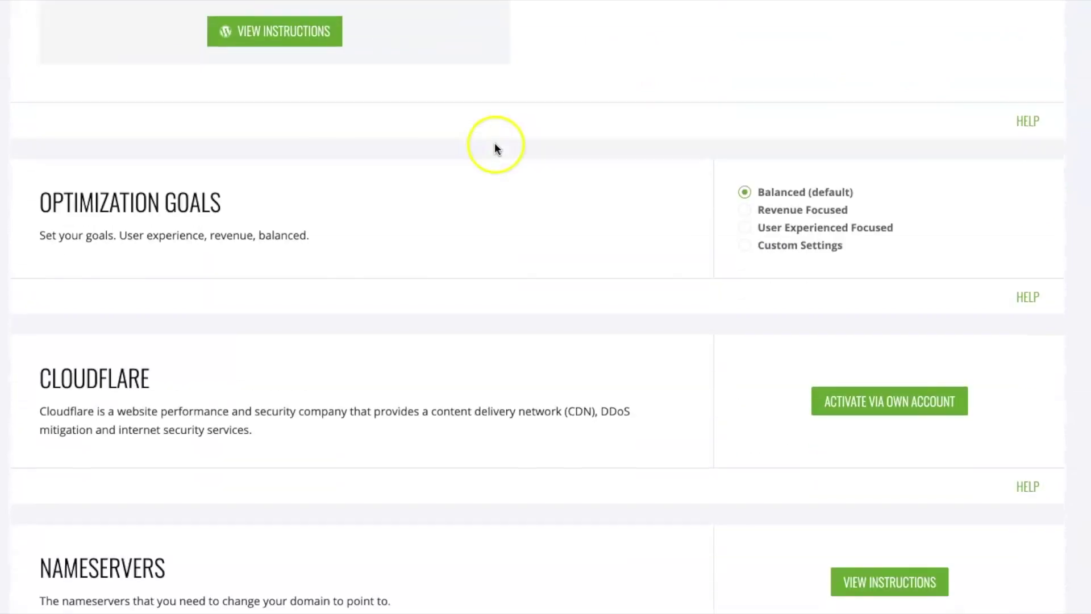
scroll(494, 147, down, 2)
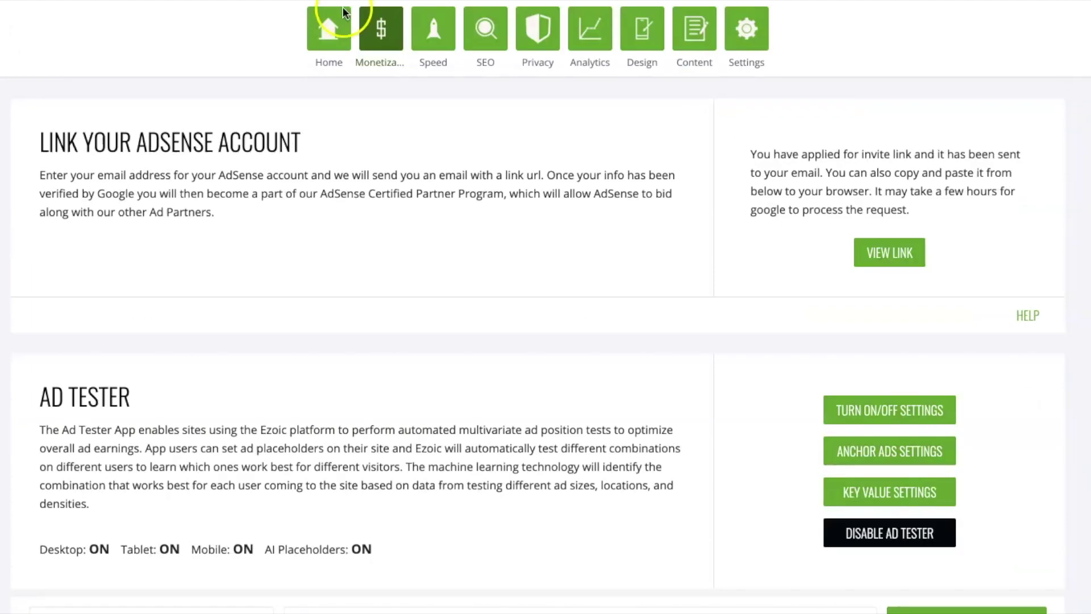
- Go to the Monetization settings and scroll to Native Ad Units, ON with PG rating
click(375, 36)
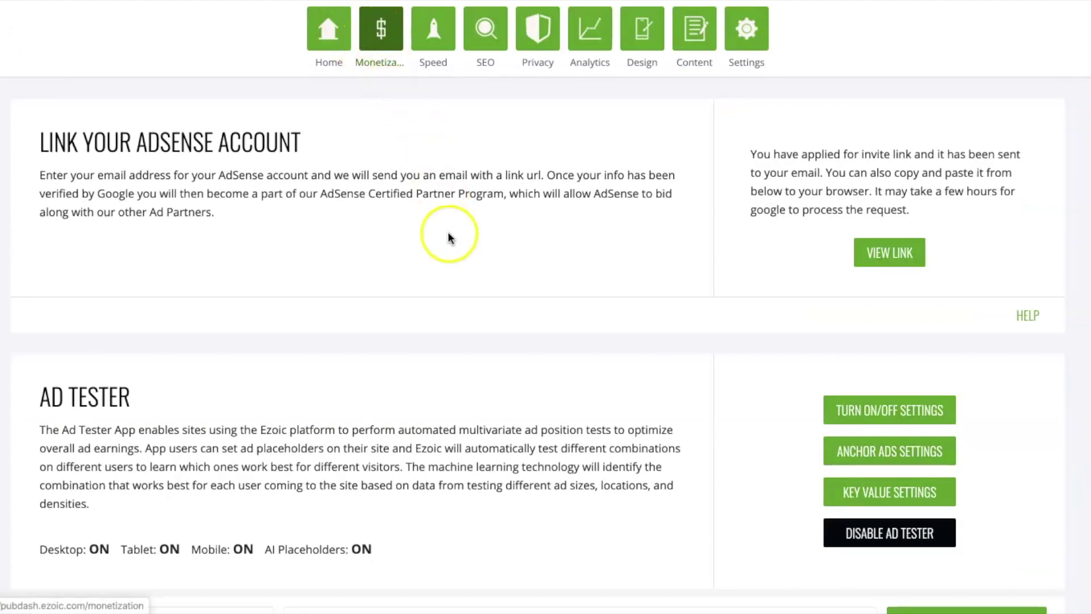
scroll(457, 236, down, 1)
scroll(460, 237, down, 20)
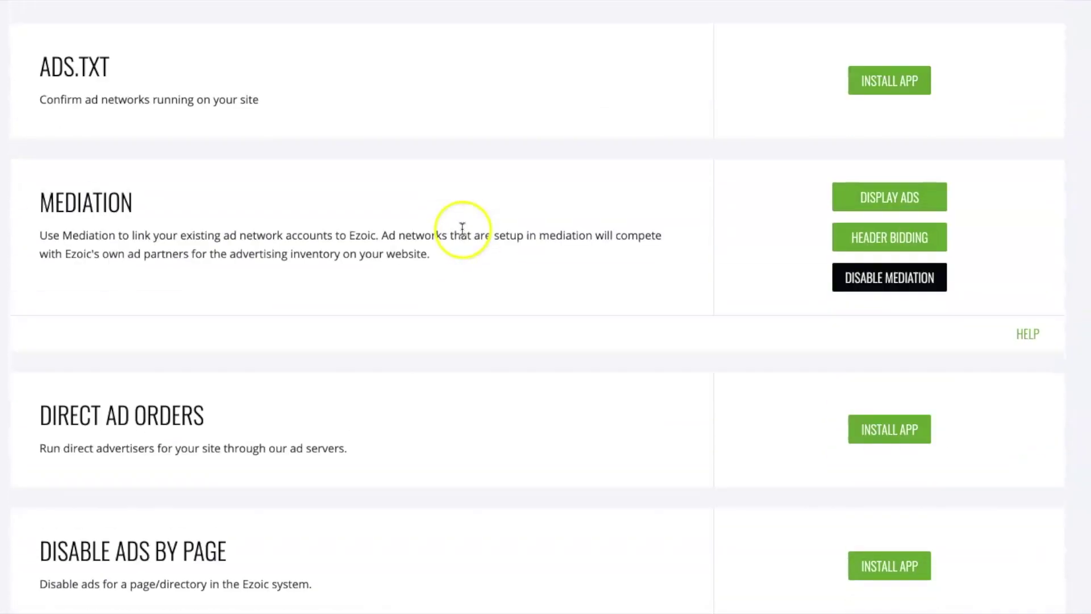
scroll(463, 232, down, 6)
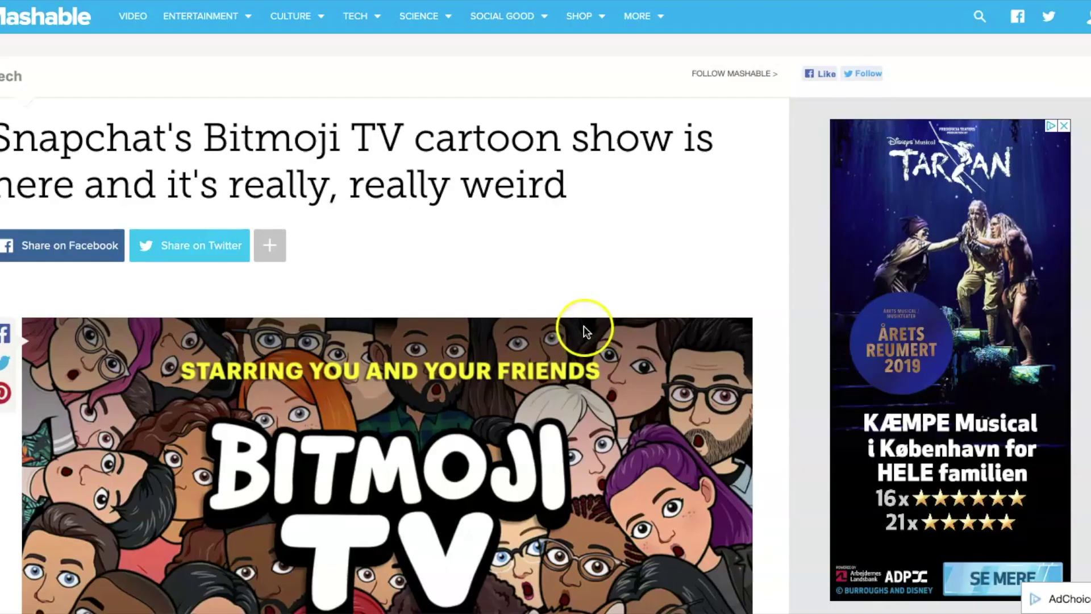
scroll(339, 319, down, 8)
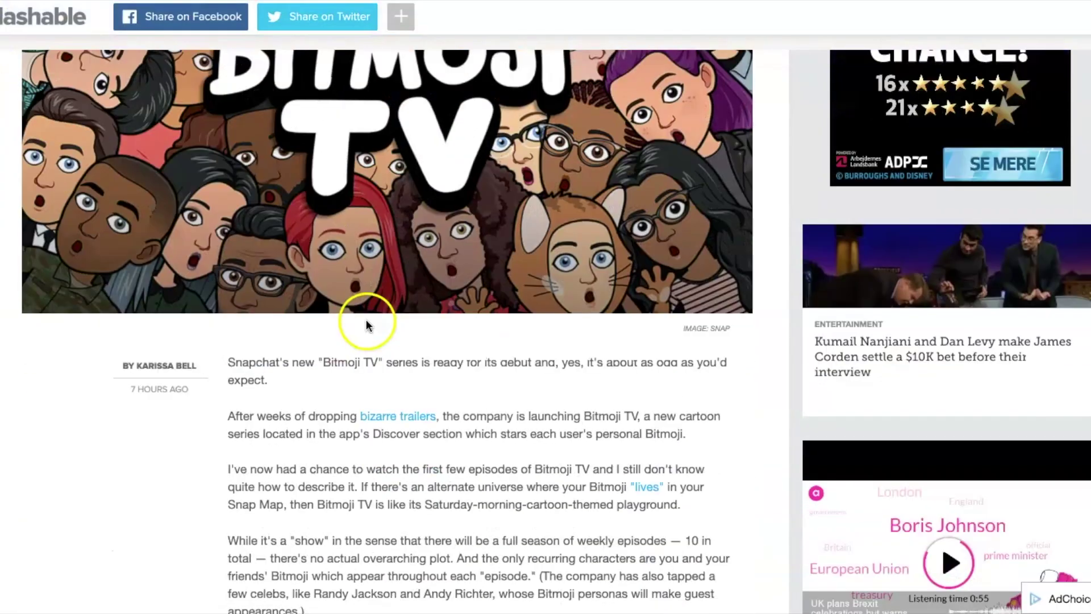
scroll(375, 321, down, 15)
scroll(360, 302, up, 1)
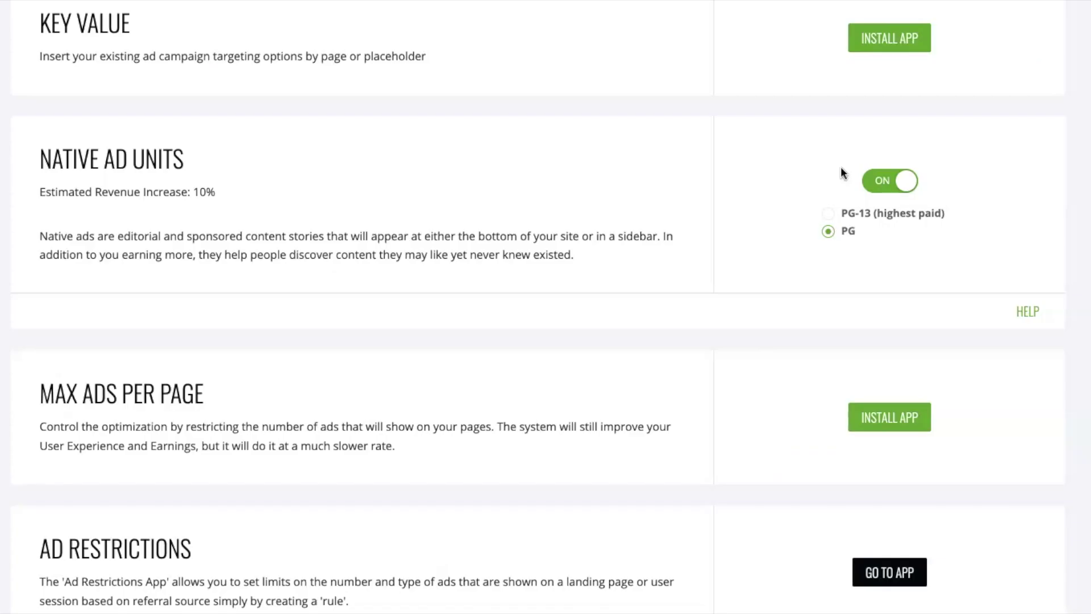
scroll(625, 182, down, 5)
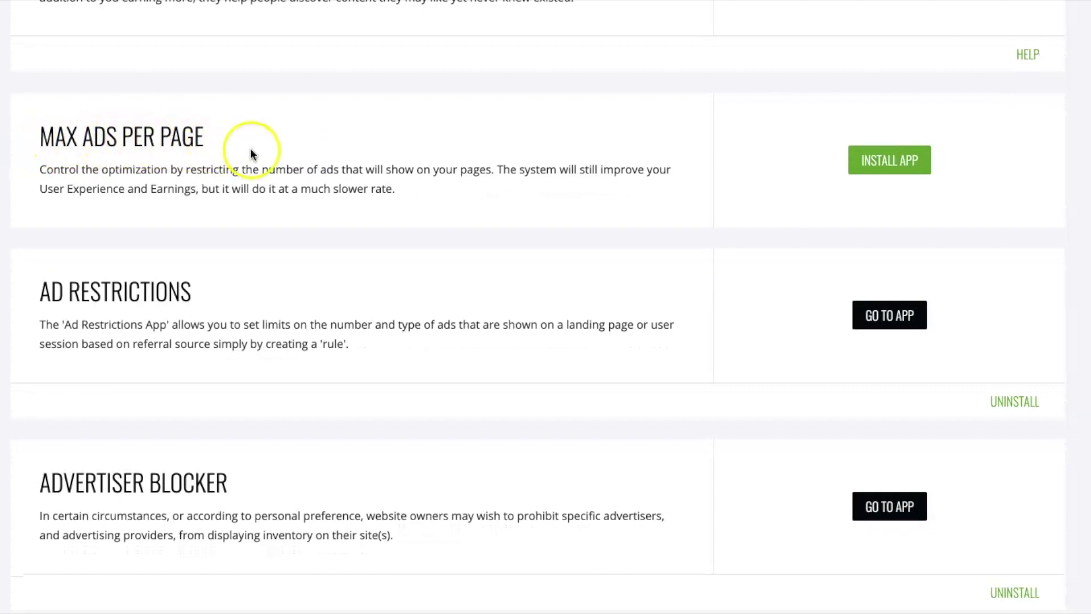
- Scroll to Ad Categories to block astrology, gambling, get-rich-quick and sex-related ads
scroll(180, 151, down, 3)
scroll(266, 181, down, 3)
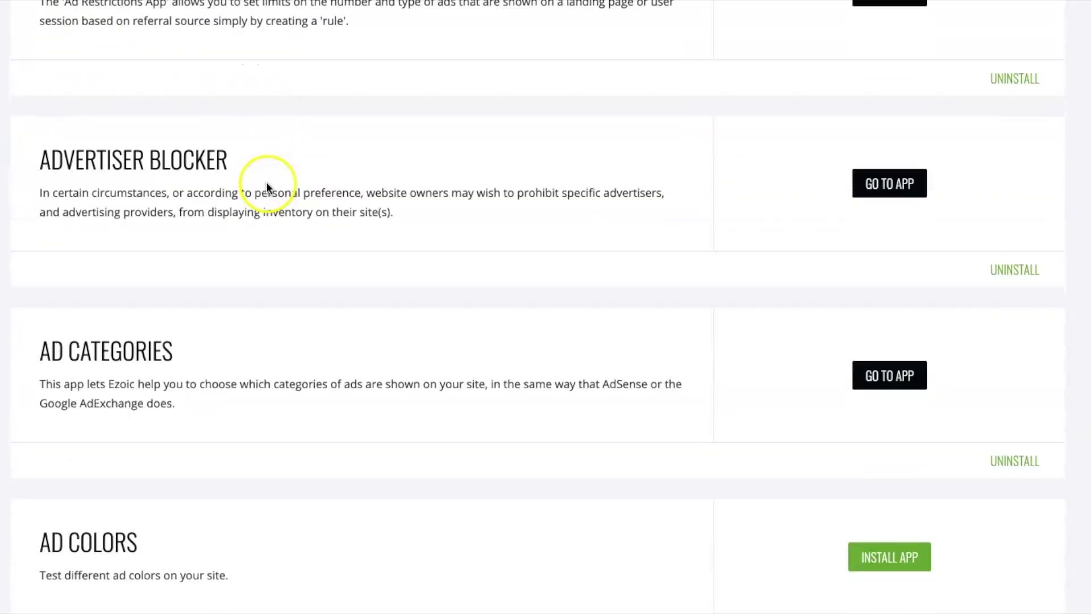
scroll(244, 205, down, 3)
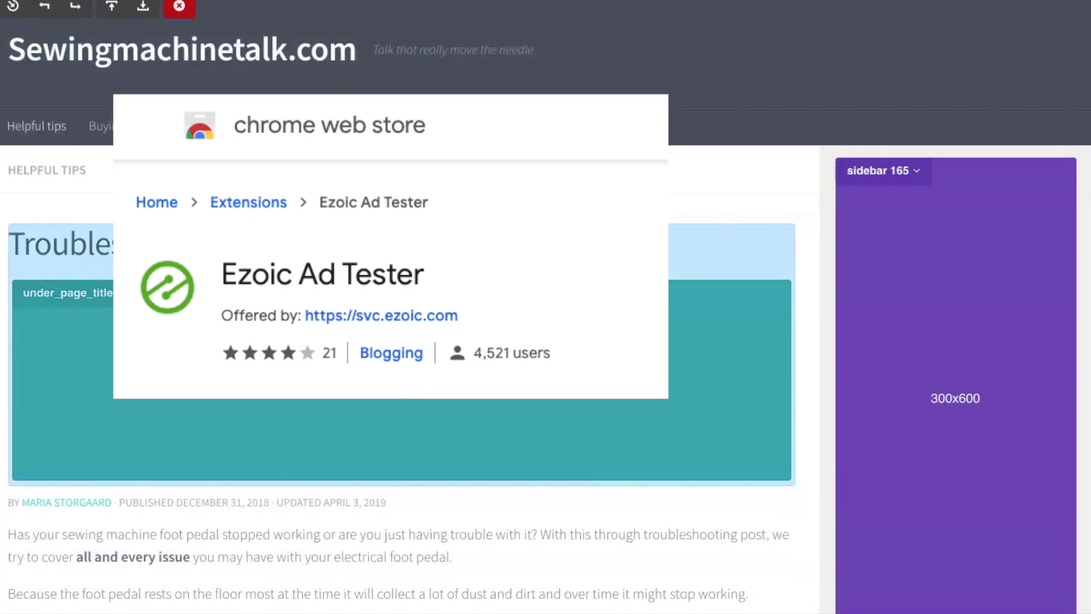
- Scroll the sewing article to check the under_page_title and sidebar ad placeholders
scroll(398, 256, down, 1)
scroll(875, 182, down, 1)
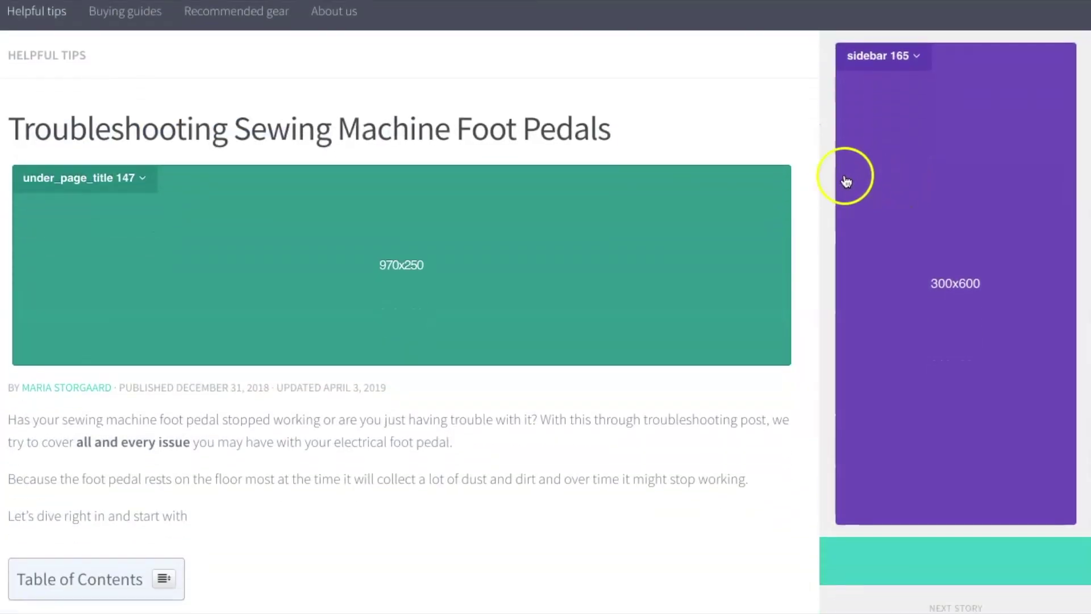
scroll(361, 179, down, 5)
scroll(361, 179, up, 6)
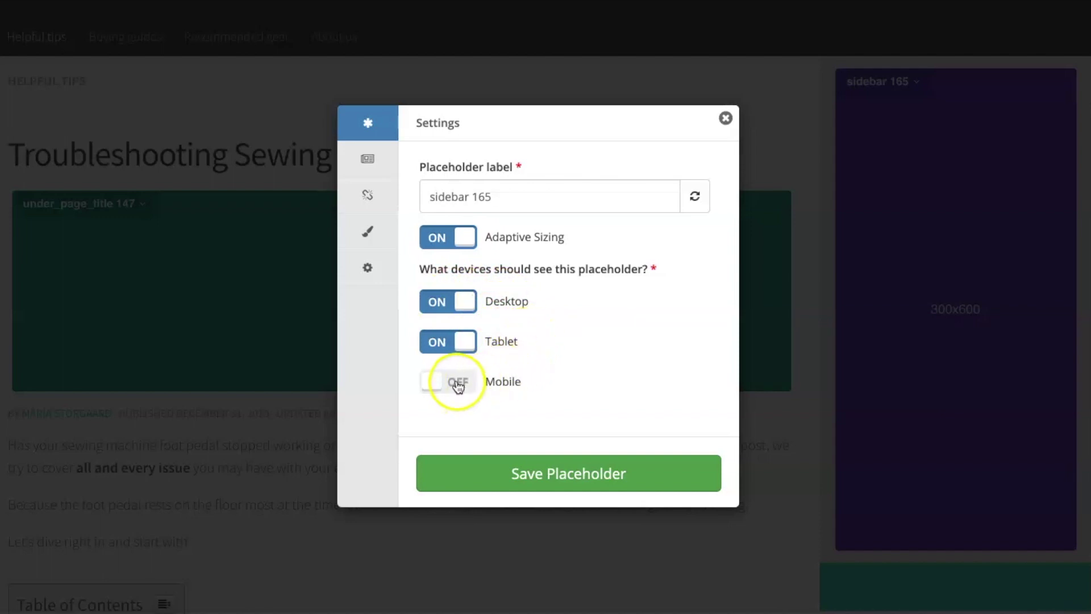
- Turn Mobile off for sidebar 165, review its allowed ad sizes, then view Style settings
click(368, 162)
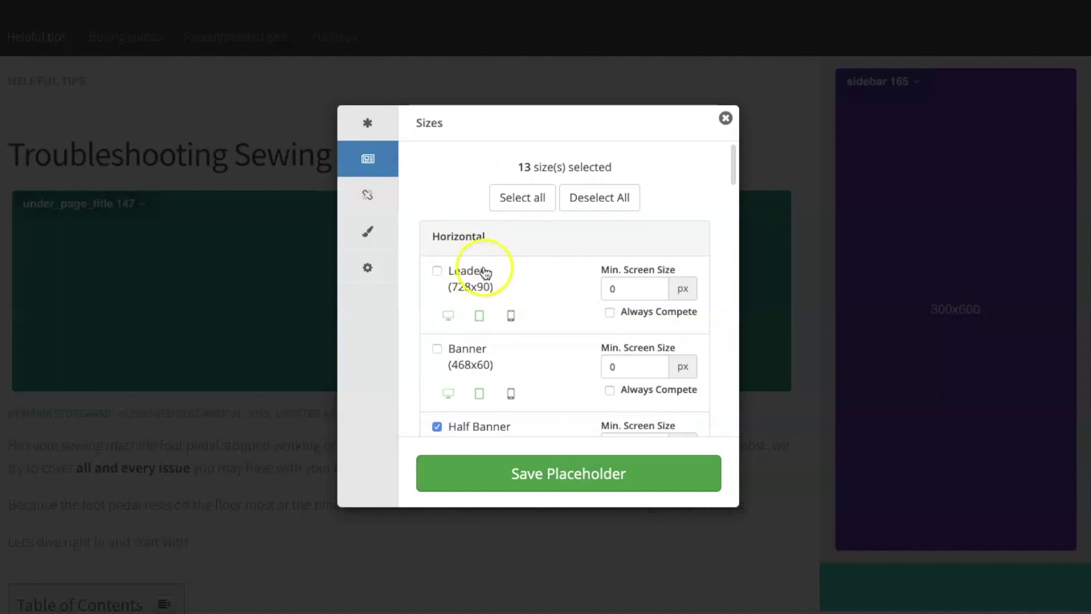
scroll(500, 270, down, 3)
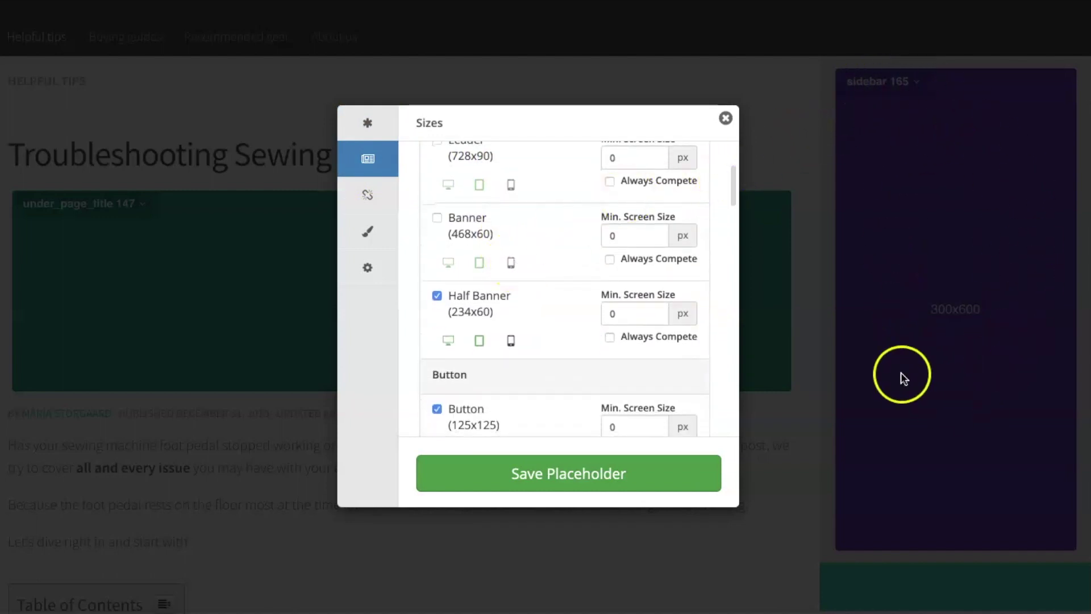
click(496, 317)
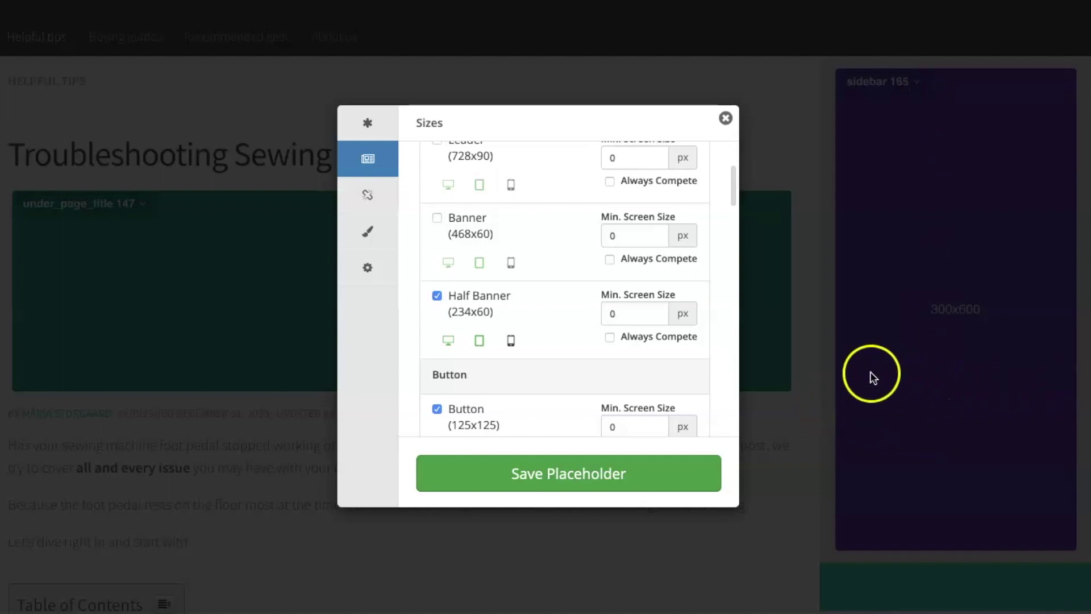
scroll(493, 298, down, 5)
scroll(492, 298, down, 5)
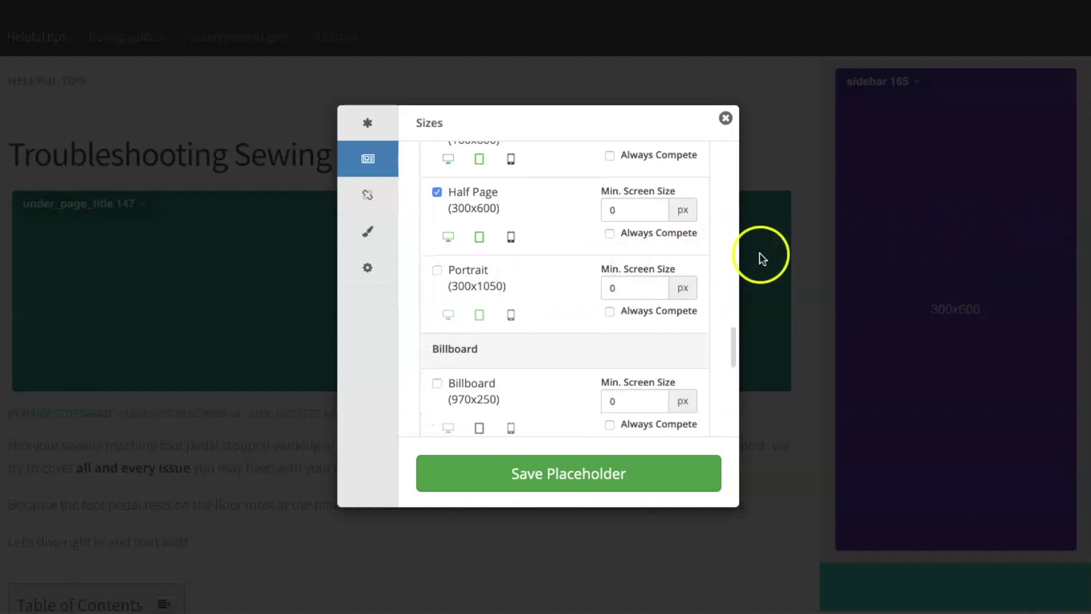
click(369, 231)
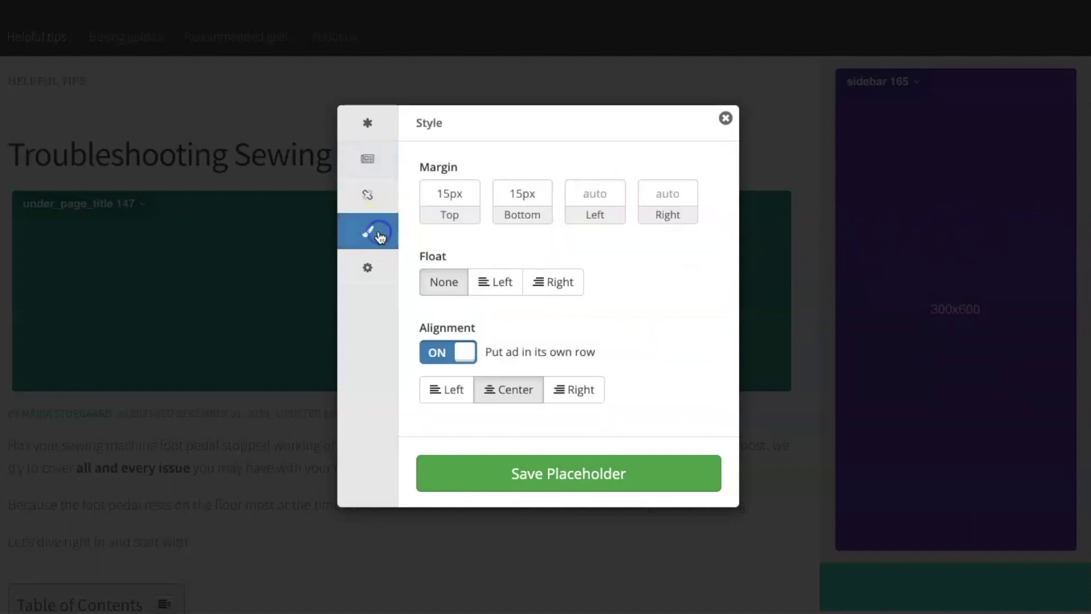
- Keep sidebar 165 centred in its own row and close its settings panel
click(465, 353)
click(466, 355)
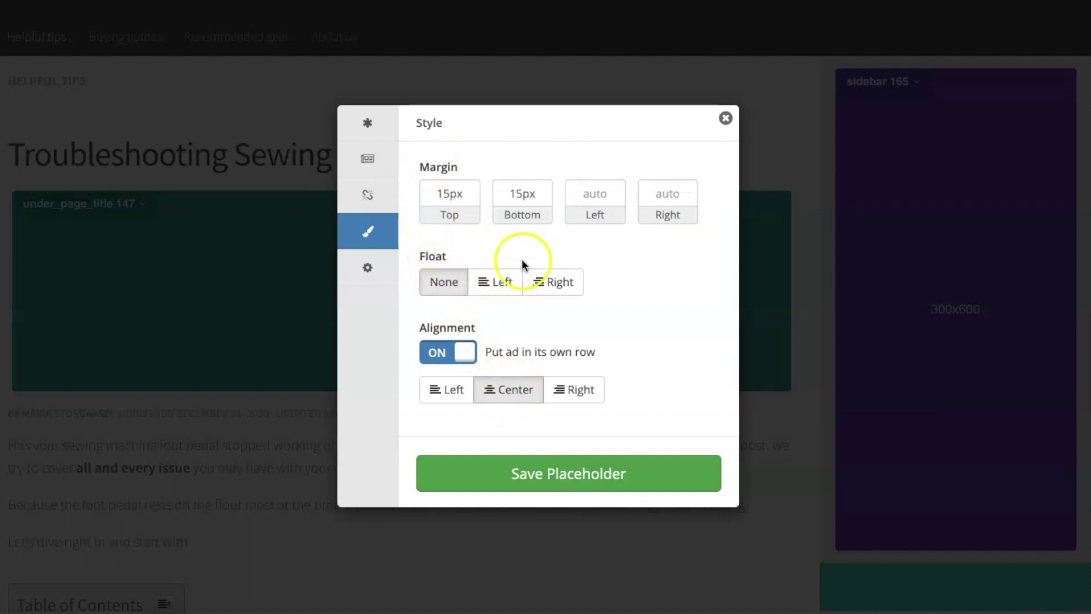
scroll(625, 318, down, 1)
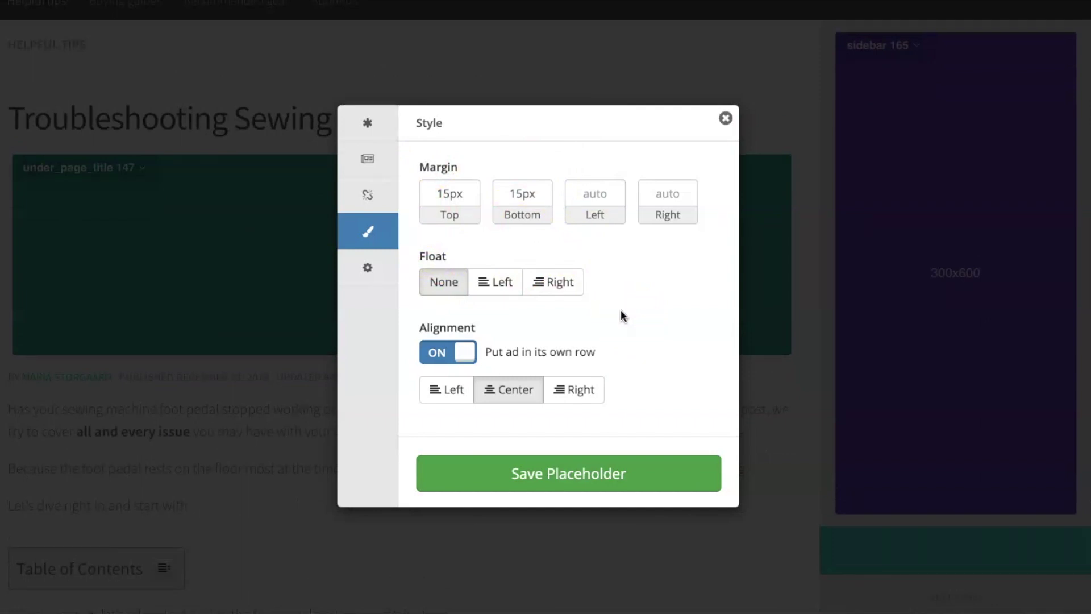
click(816, 48)
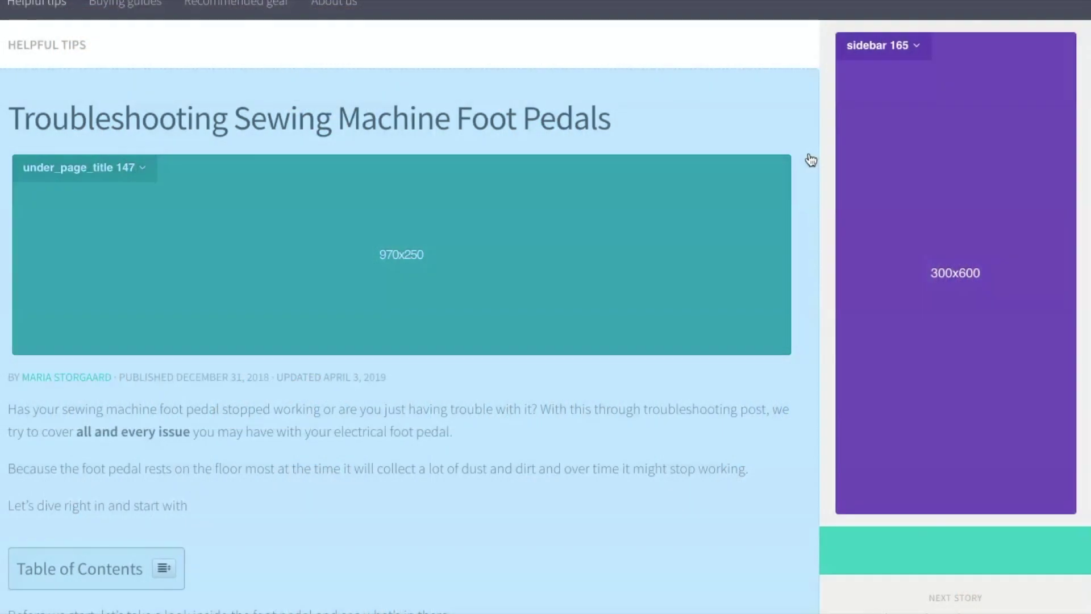
- Scroll down to the under_first_paragraph 148 placeholder in the foot pedal section
scroll(811, 160, down, 3)
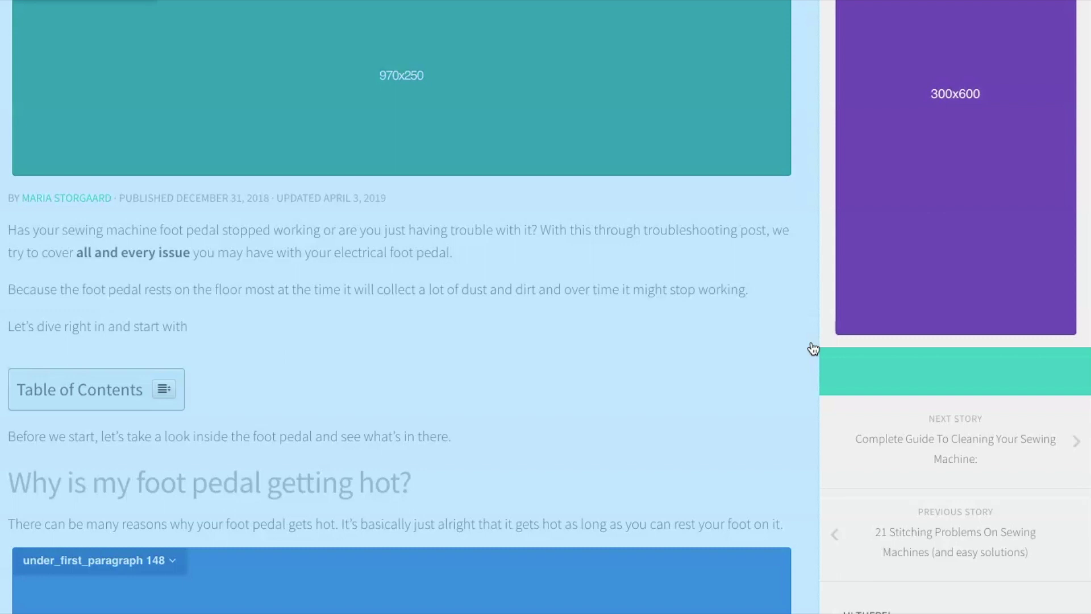
- Exit the Ad Tester back to the Ezoic dashboard and scroll to the top
click(812, 345)
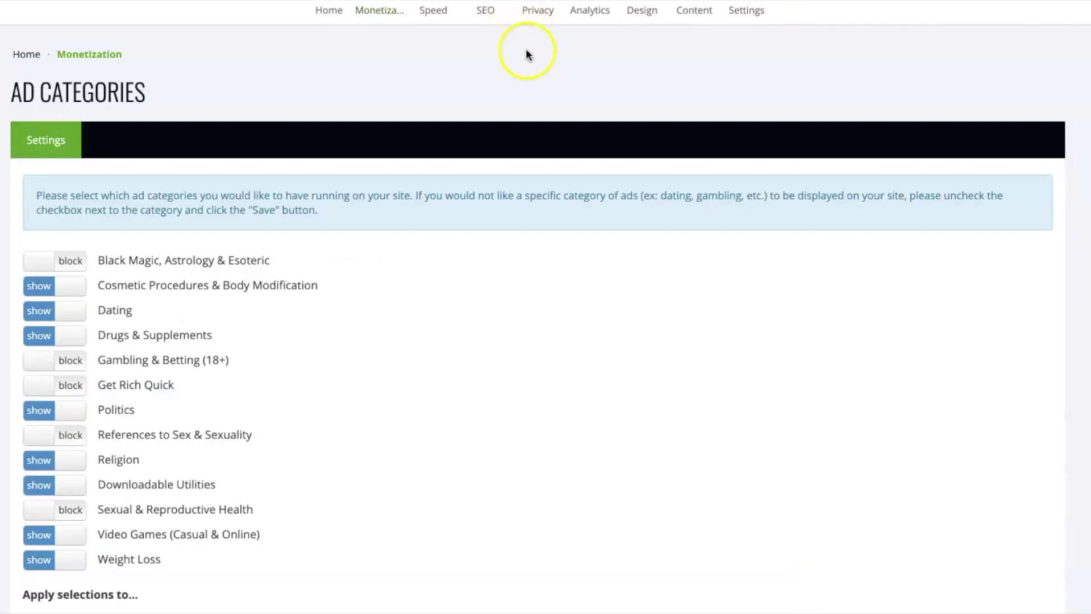
scroll(527, 54, up, 3)
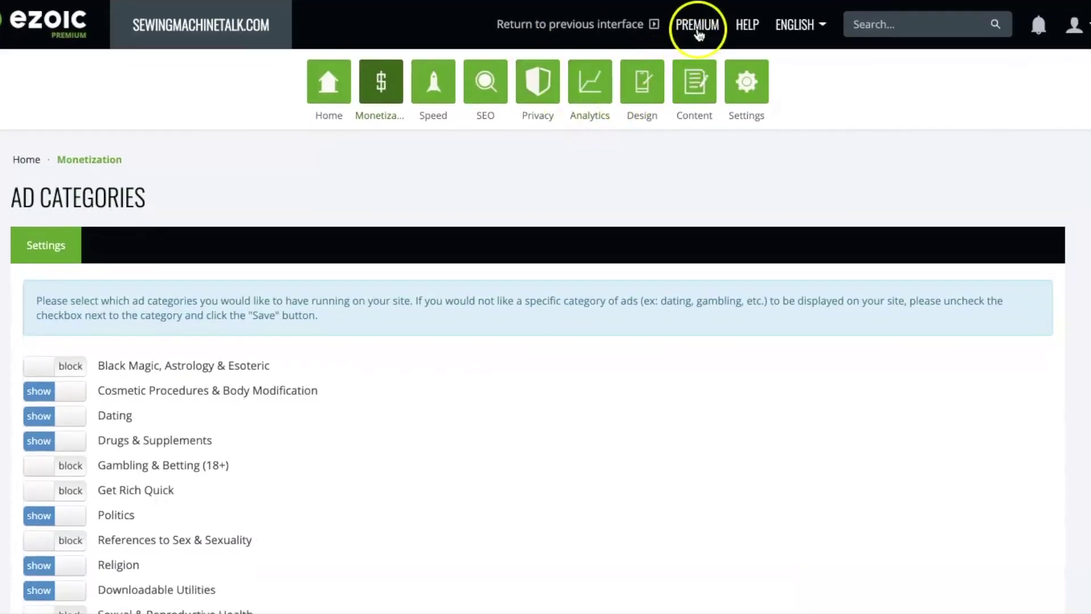